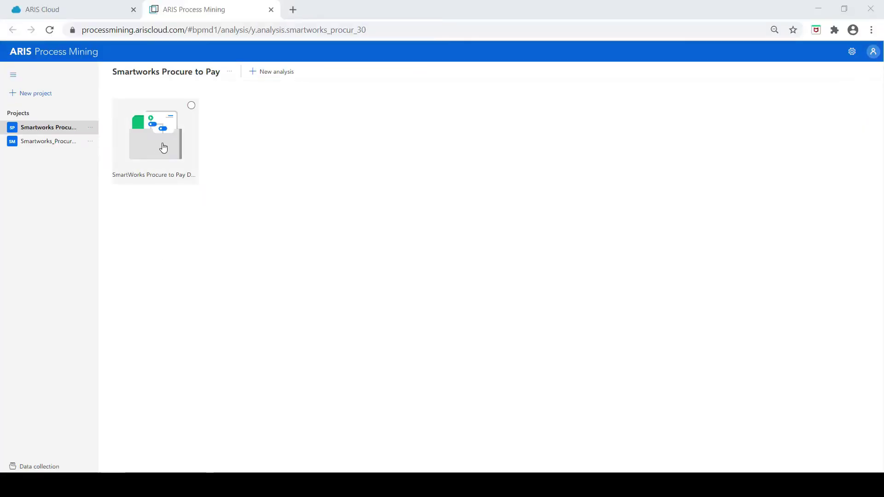
Step: Open the SmartWorks Procure to Pay analysis overview dashboard showing 38.52k cases and 2.60mo duration
{"action": "left_click", "coordinate": [163, 144]}
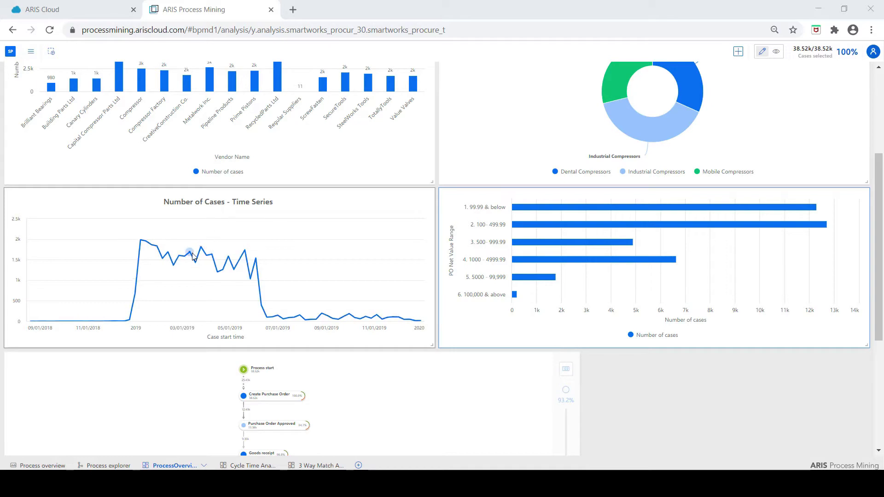
{"action": "mouse_move", "coordinate": [193, 258]}
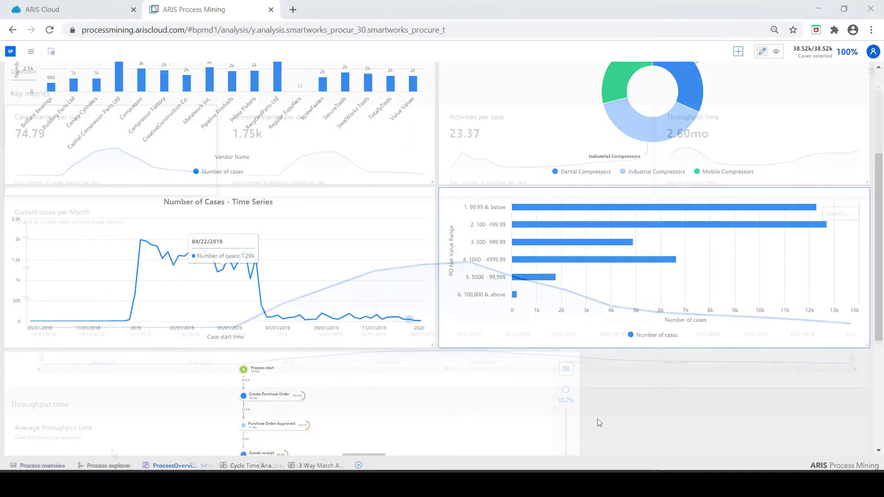
Step: Switch to the Process explorer map at 93.2% activities and 34.0% connections
{"action": "left_click", "coordinate": [114, 466]}
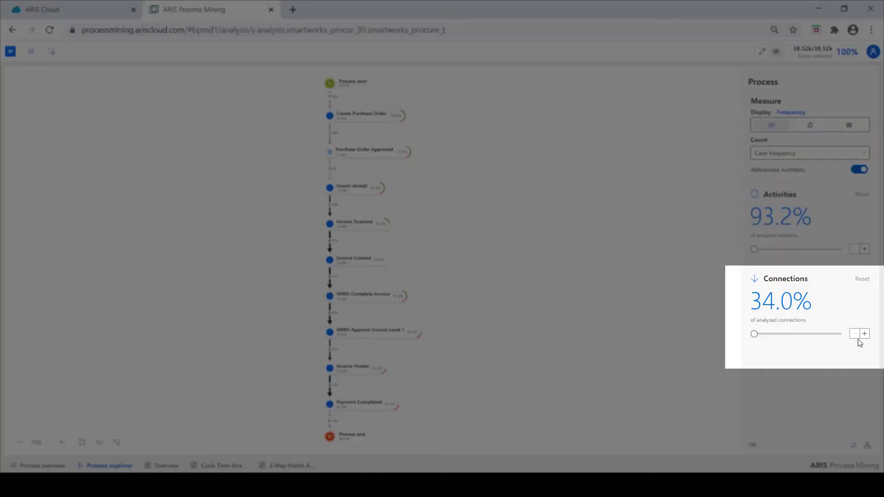
Step: Raise the map's shown connections from 42.0% to about 88.2% with the plus button and slider
{"action": "left_click", "coordinate": [865, 336]}
{"action": "left_click", "coordinate": [865, 335]}
{"action": "left_click", "coordinate": [865, 336]}
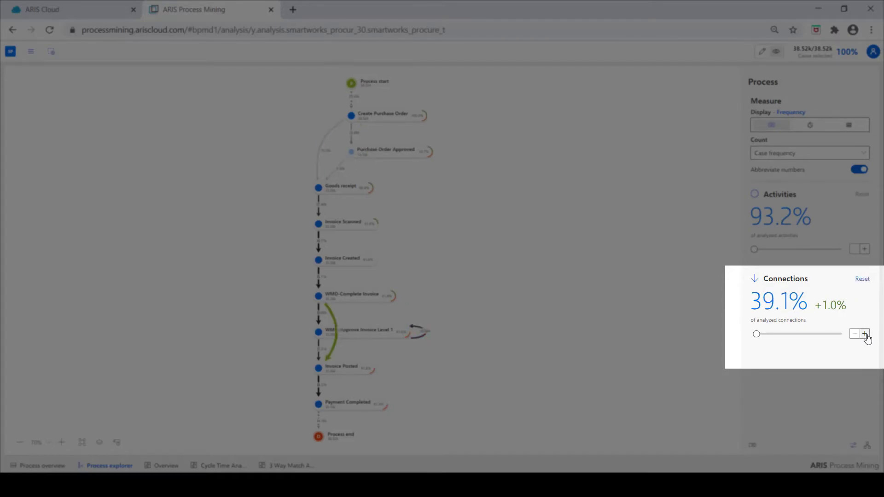
{"action": "left_click", "coordinate": [865, 336]}
{"action": "left_click", "coordinate": [865, 336]}
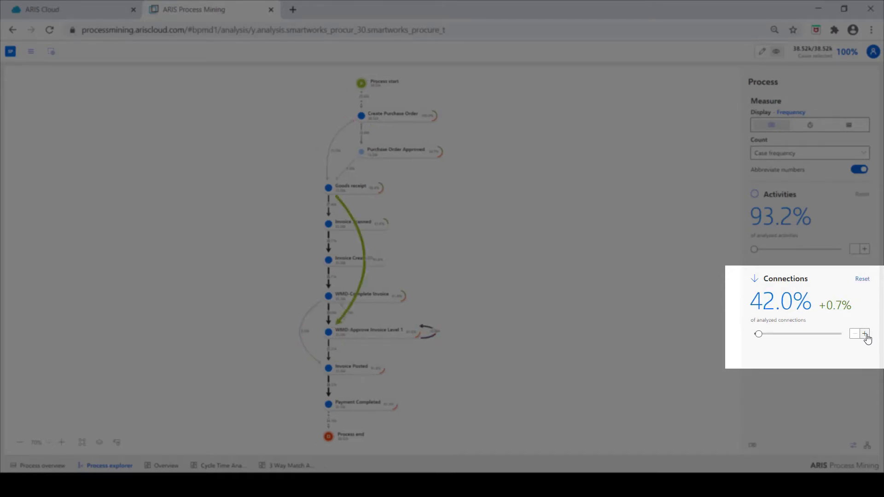
{"action": "left_click_drag", "start_coordinate": [761, 334], "coordinate": [789, 336]}
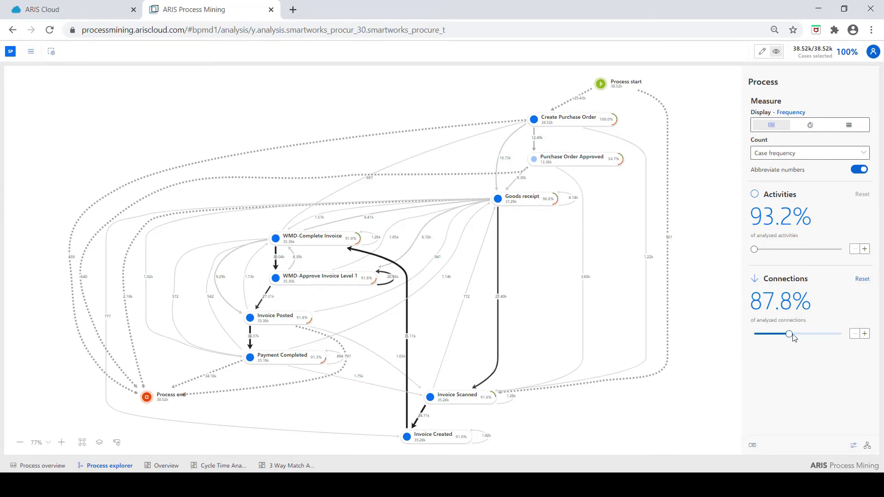
{"action": "mouse_move", "coordinate": [790, 336]}
{"action": "left_mouse_down"}
{"action": "mouse_move", "coordinate": [798, 338]}
{"action": "mouse_move", "coordinate": [788, 338]}
{"action": "left_mouse_up"}
{"action": "left_click_drag", "start_coordinate": [789, 335], "coordinate": [798, 338]}
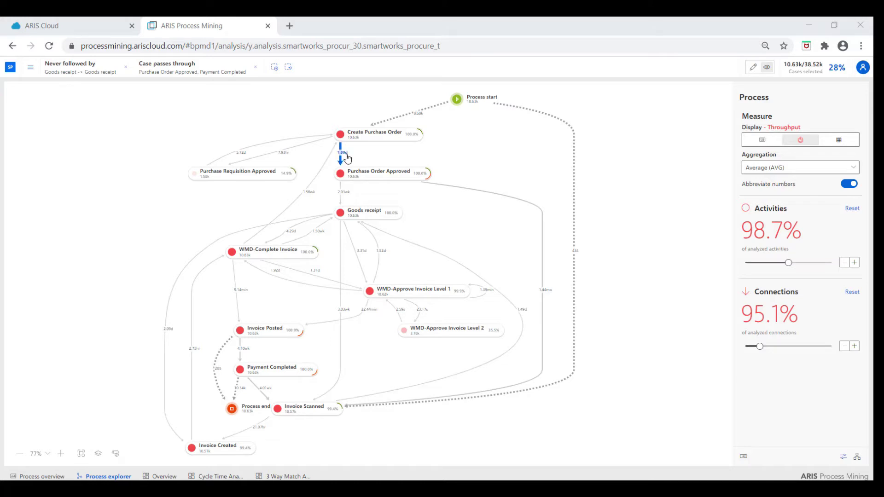
Step: Add two more connections, revealing a Purchase Order Approved self-loop and a WMD-Complete Invoice loop
{"action": "left_click", "coordinate": [854, 346]}
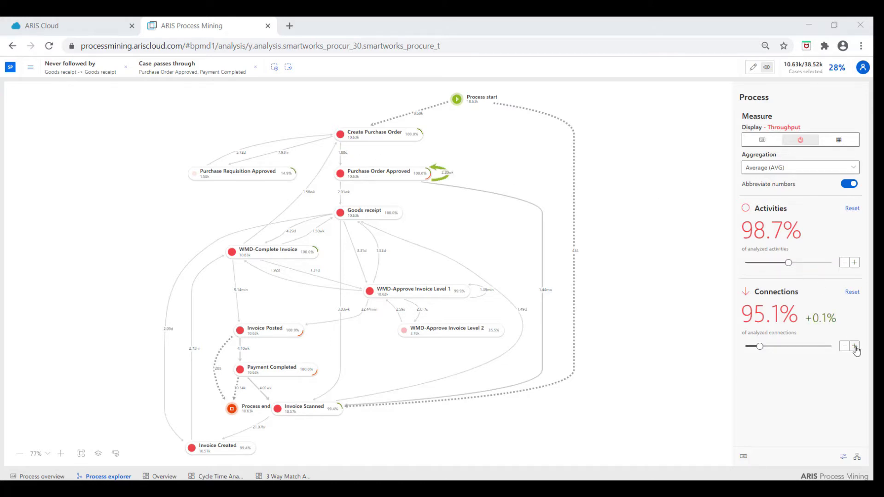
{"action": "left_click", "coordinate": [854, 347]}
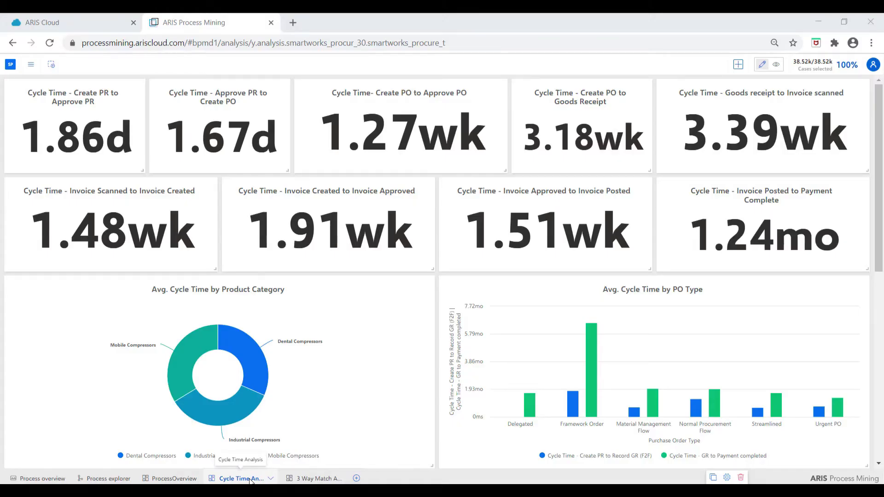
{"action": "scroll", "coordinate": [358, 398], "scroll_direction": "down", "scroll_amount": 1}
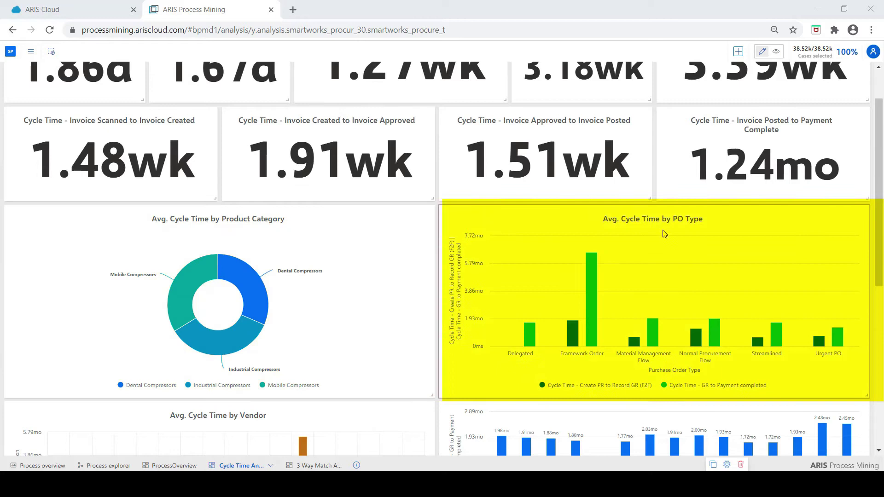
{"action": "scroll", "coordinate": [335, 405], "scroll_direction": "down", "scroll_amount": 2}
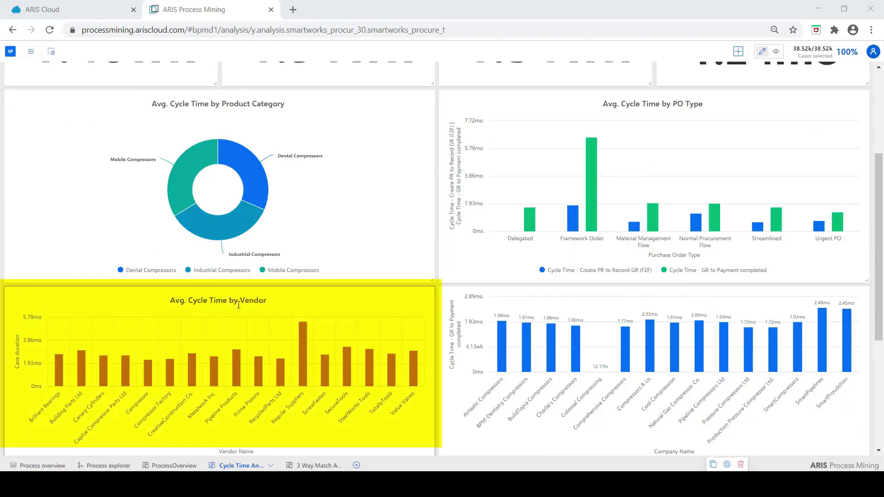
{"action": "scroll", "coordinate": [356, 272], "scroll_direction": "up", "scroll_amount": 3}
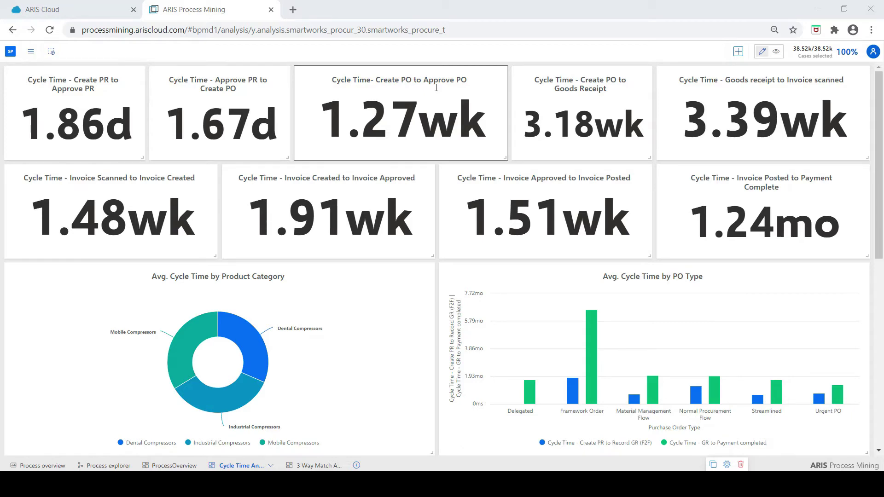
{"action": "scroll", "coordinate": [433, 138], "scroll_direction": "down", "scroll_amount": 4}
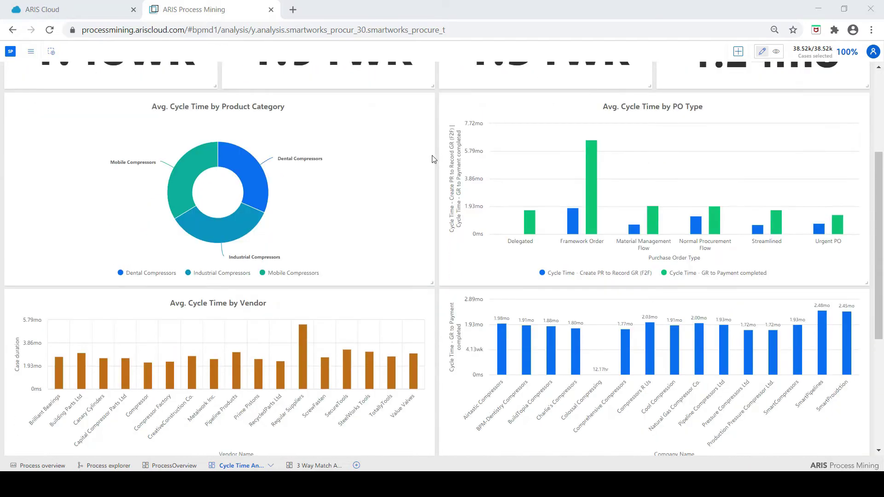
{"action": "scroll", "coordinate": [433, 159], "scroll_direction": "down", "scroll_amount": 1}
{"action": "scroll", "coordinate": [430, 181], "scroll_direction": "down", "scroll_amount": 1}
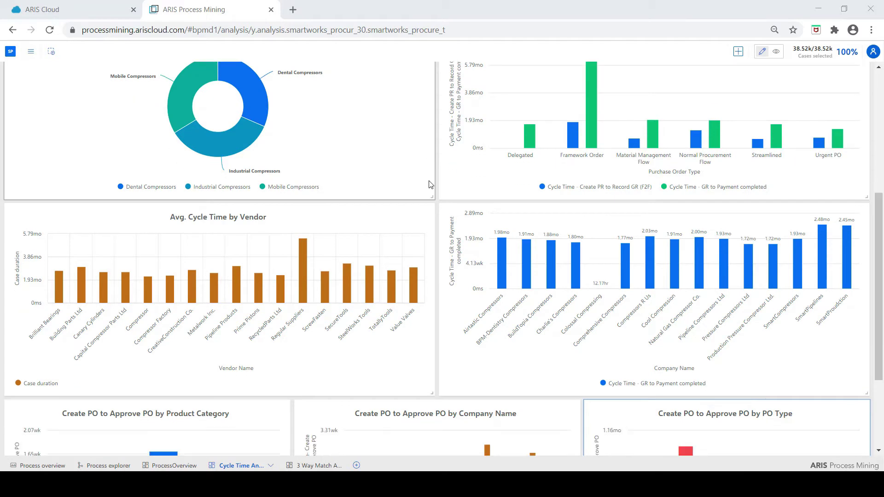
{"action": "scroll", "coordinate": [428, 184], "scroll_direction": "down", "scroll_amount": 3}
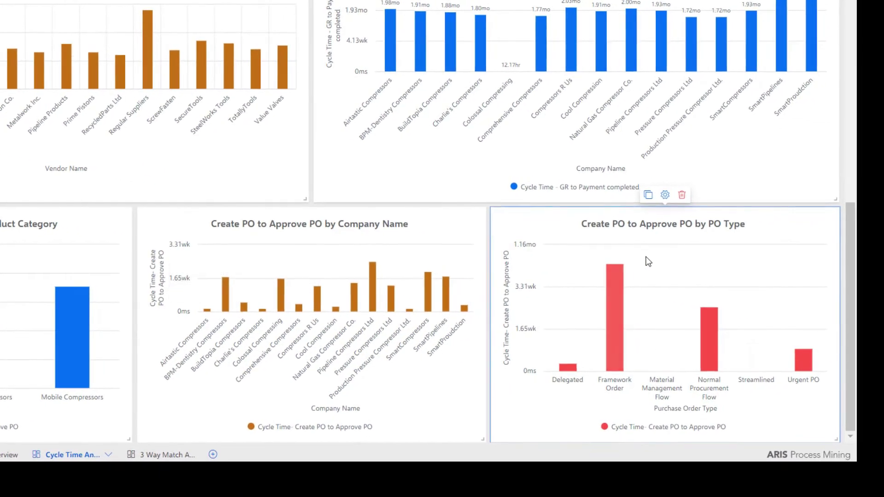
{"action": "mouse_move", "coordinate": [647, 261]}
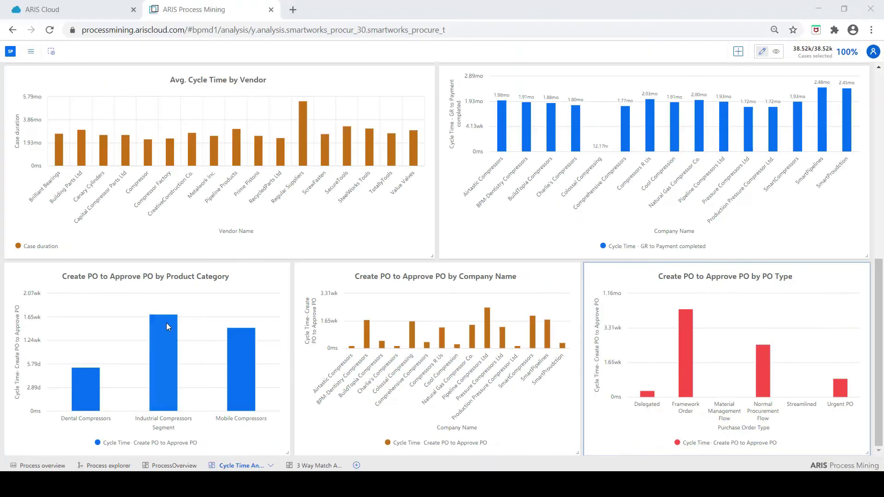
{"action": "mouse_move", "coordinate": [12, 280]}
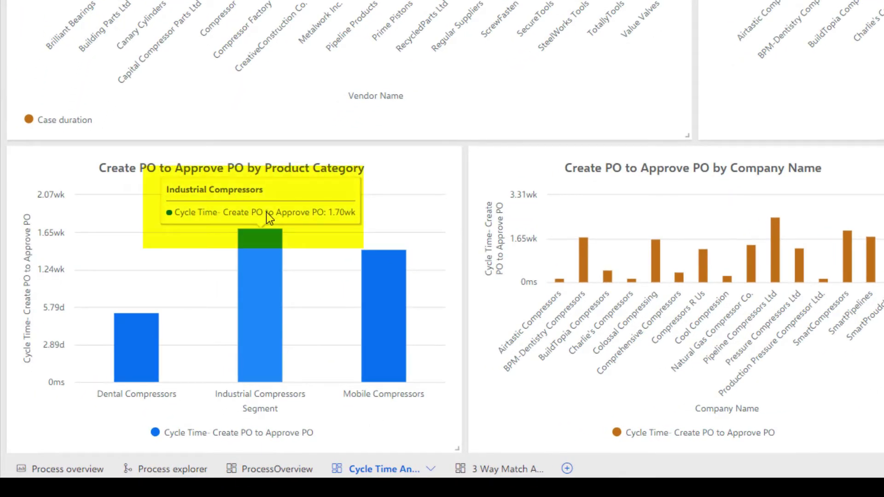
{"action": "mouse_move", "coordinate": [120, 336]}
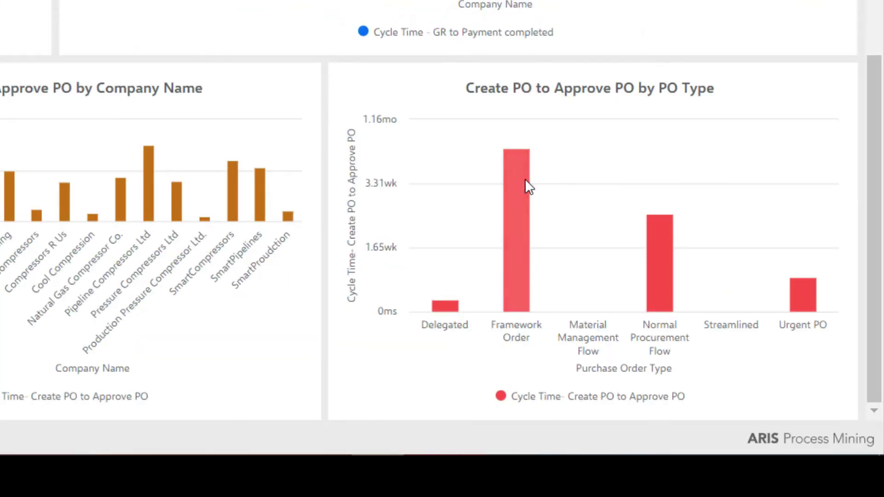
{"action": "mouse_move", "coordinate": [525, 180]}
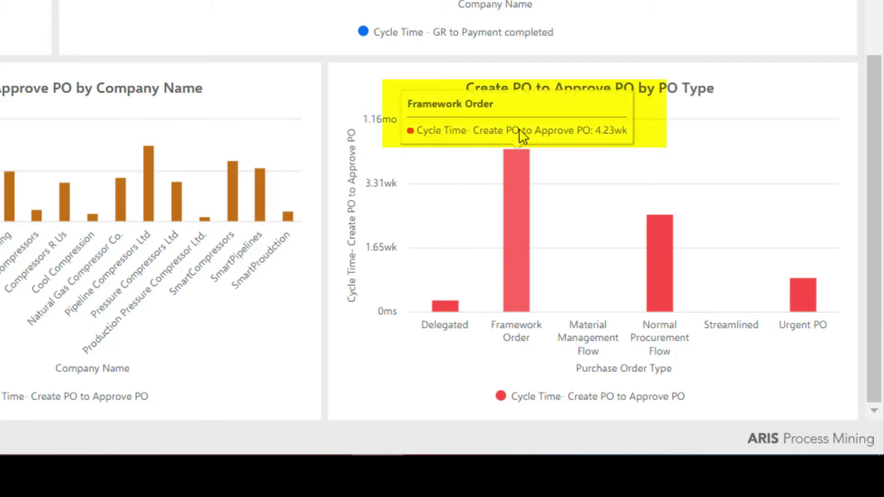
{"action": "mouse_move", "coordinate": [612, 132]}
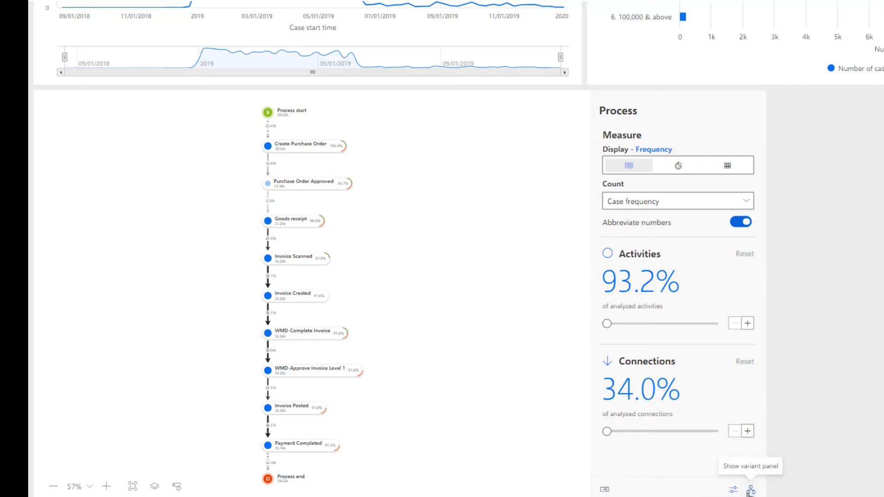
Step: Show the variant panel and open the Most common variant sorting dropdown
{"action": "left_click", "coordinate": [749, 490]}
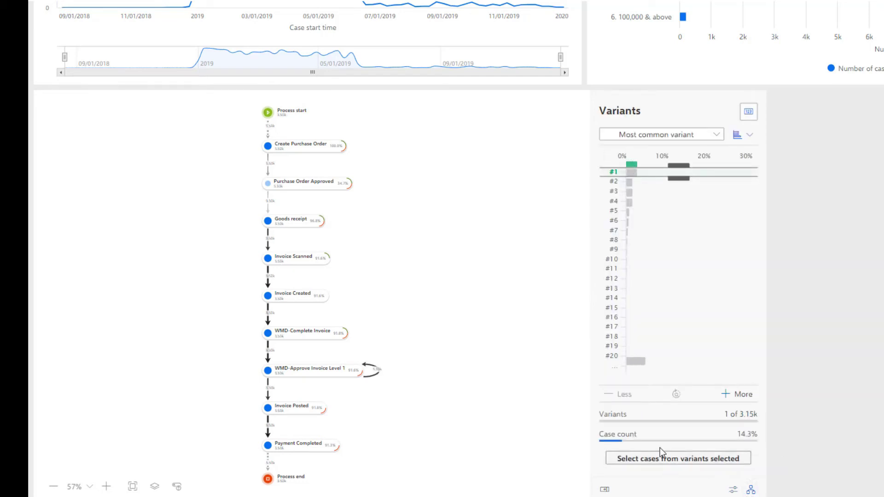
{"action": "left_click", "coordinate": [670, 139]}
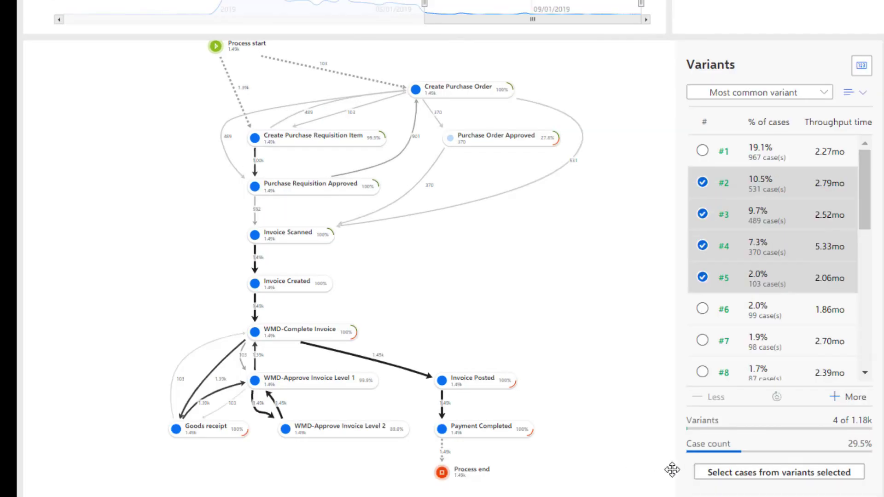
Step: Filter the analysis to the checked variants' 1.49k cases and scroll back up the dashboard
{"action": "left_click", "coordinate": [727, 479]}
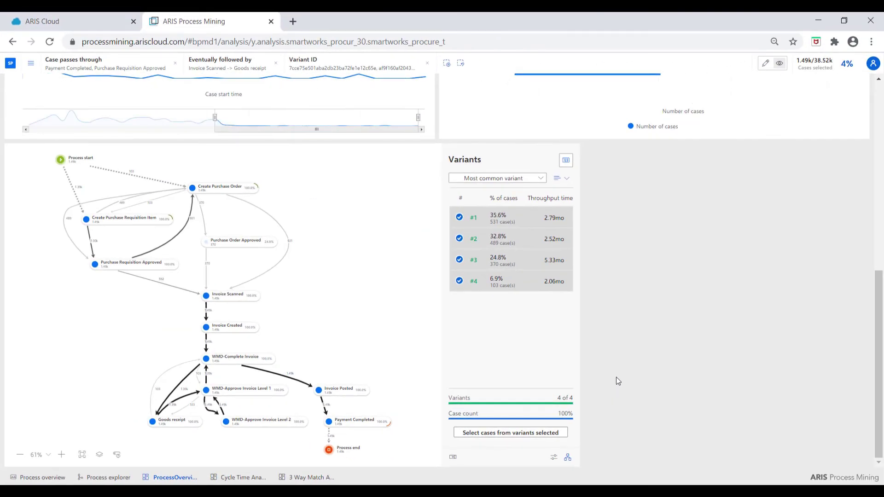
{"action": "scroll", "coordinate": [615, 377], "scroll_direction": "up", "scroll_amount": 5}
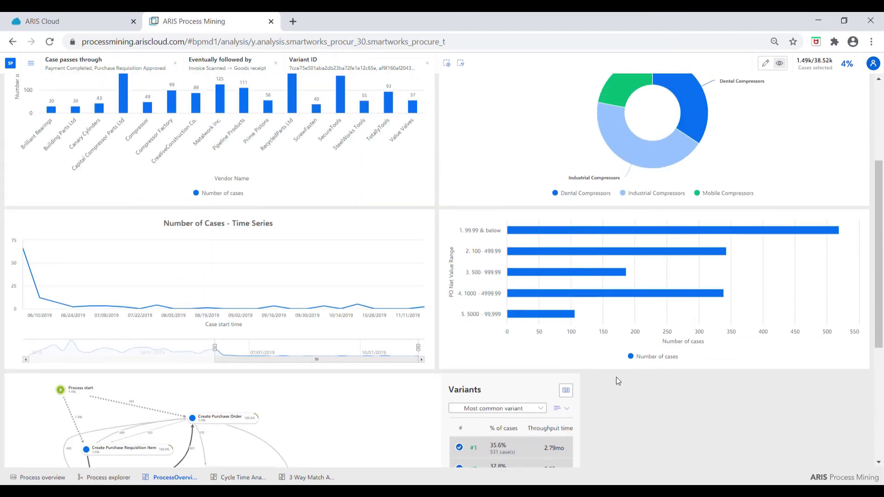
{"action": "scroll", "coordinate": [615, 377], "scroll_direction": "up", "scroll_amount": 4}
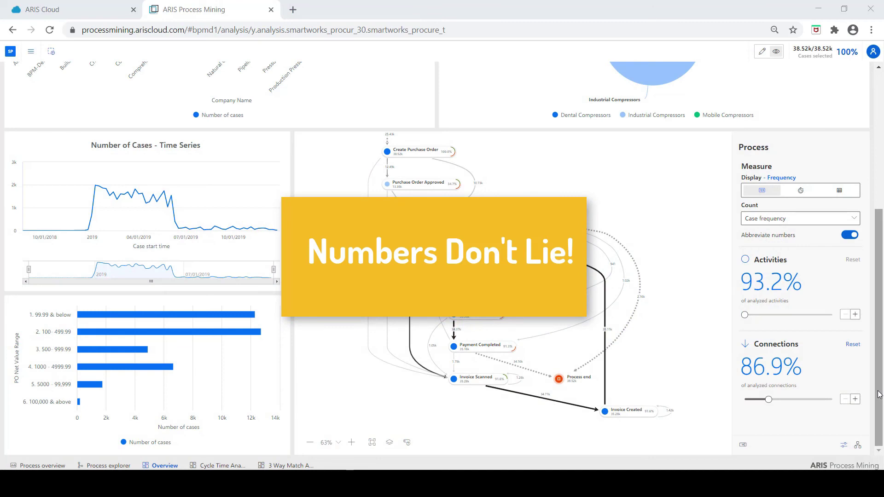
Step: Add two more connections to the process map
{"action": "left_click_drag", "start_coordinate": [879, 393], "coordinate": [882, 220]}
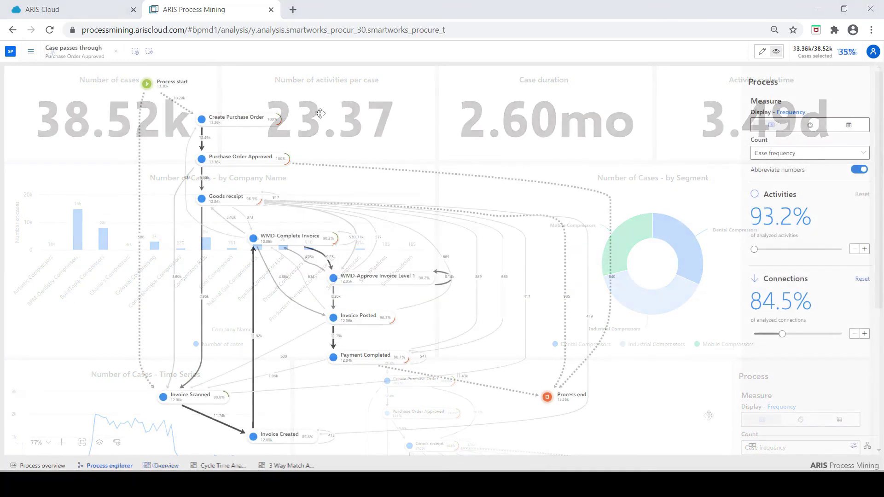
{"action": "left_click", "coordinate": [864, 335]}
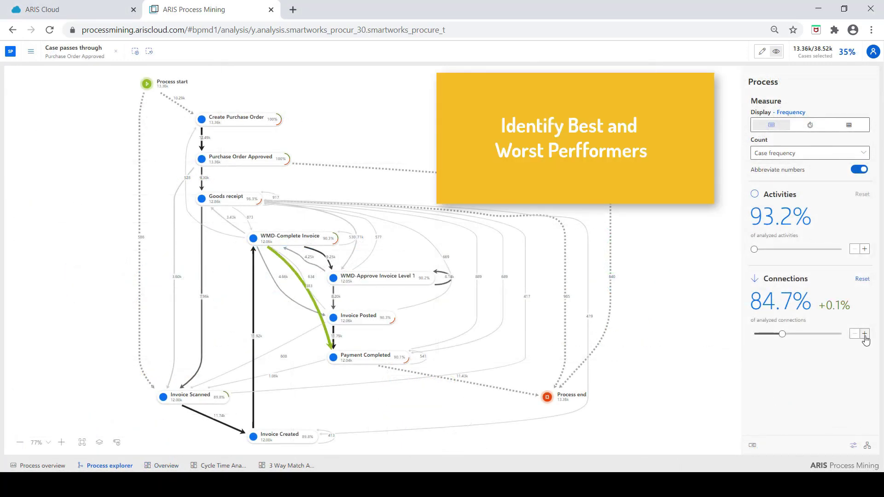
{"action": "left_click", "coordinate": [865, 335]}
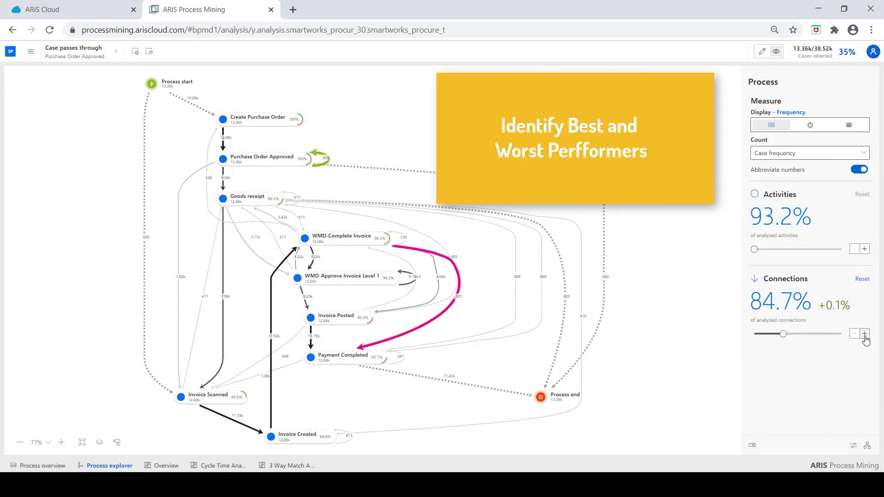
Step: Check variants #2 and #3 alongside #1 in the variant list, covering 57.9% of cases
{"action": "left_click", "coordinate": [867, 445]}
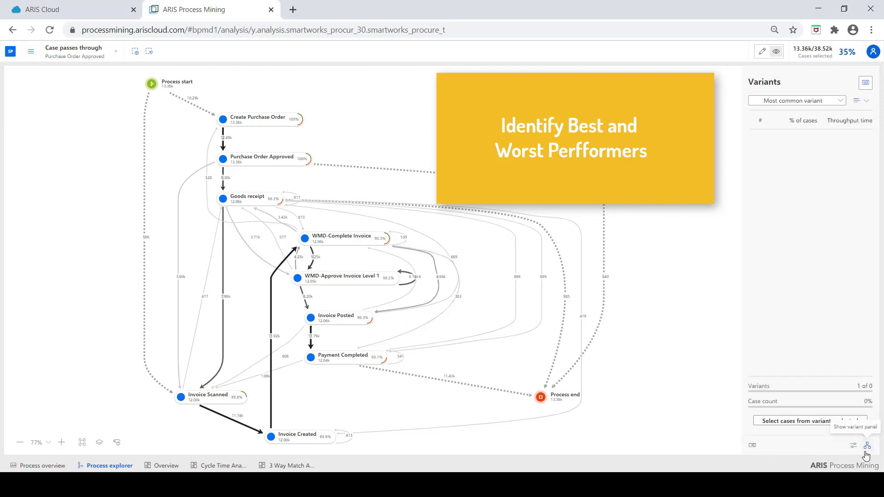
{"action": "scroll", "coordinate": [783, 183], "scroll_direction": "up", "scroll_amount": 5}
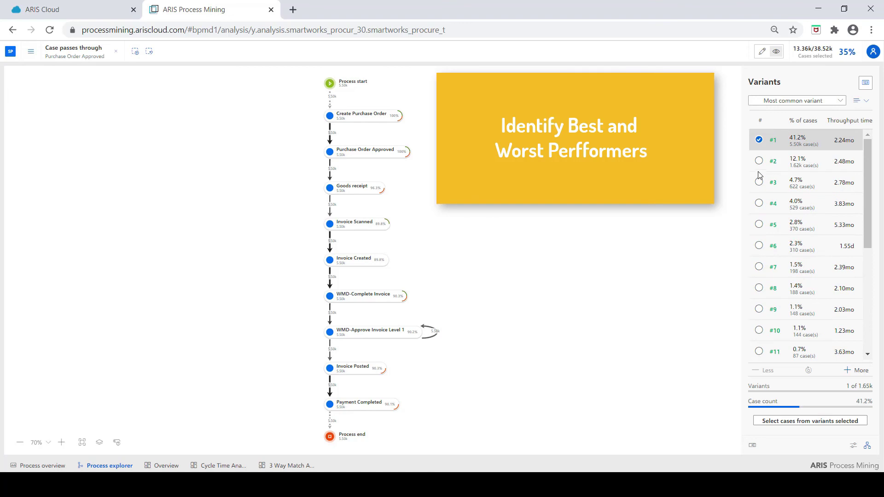
{"action": "left_click", "coordinate": [758, 161]}
{"action": "left_click", "coordinate": [759, 182]}
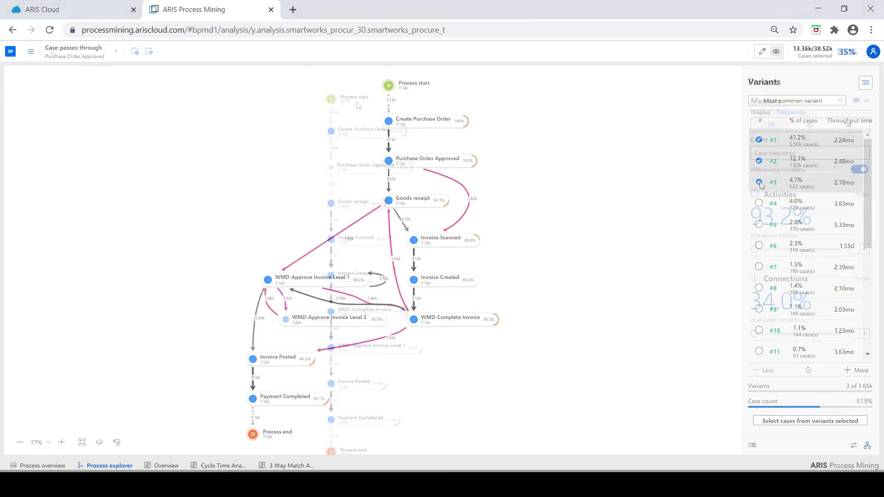